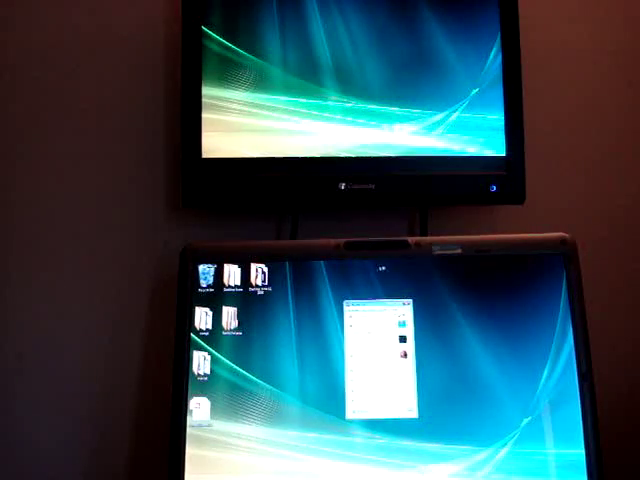
# Nudge the small window toward the upper monitor and launch Firefox
pyautogui.moveTo(375, 304)
pyautogui.mouseDown()
pyautogui.moveTo(555, 312)
pyautogui.moveTo(210, 360)
pyautogui.moveTo(548, 306)
pyautogui.moveTo(330, 345)
pyautogui.moveTo(310, 402)
pyautogui.moveTo(330, 12)
pyautogui.moveTo(330, 390)
pyautogui.mouseUp()
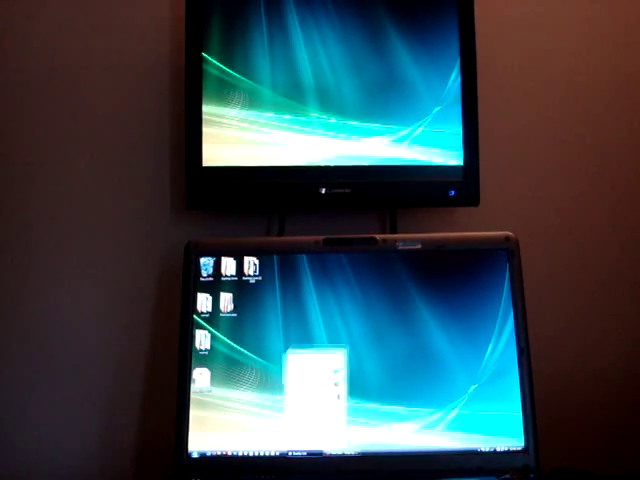
pyautogui.moveTo(305, 362)
pyautogui.mouseDown()
pyautogui.moveTo(305, 28)
pyautogui.moveTo(358, 318)
pyautogui.mouseUp()
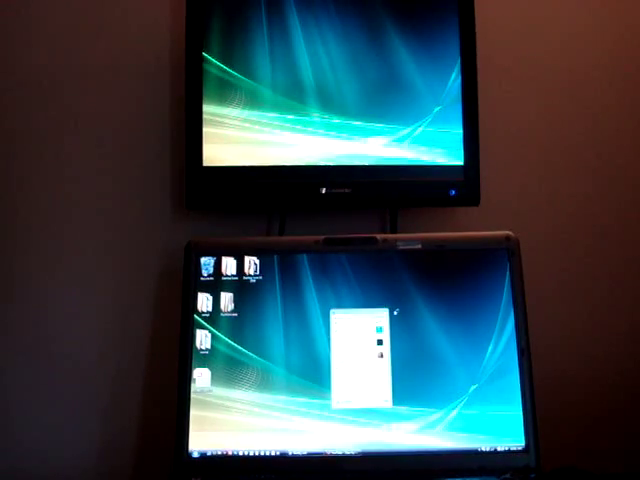
pyautogui.doubleClick(355, 316)
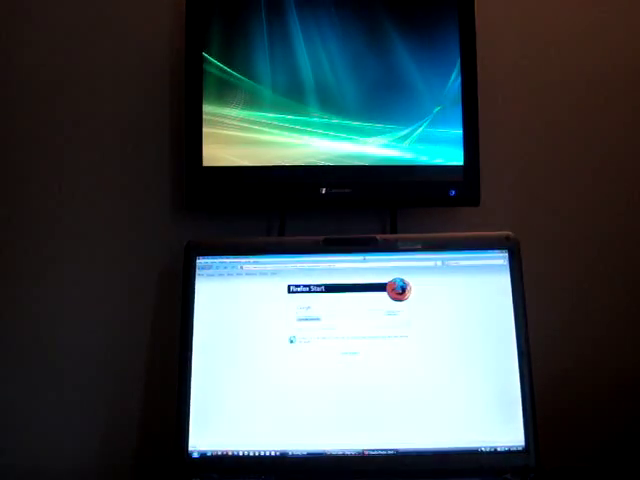
# Maximize Firefox on the upper monitor and load the video-thumbnail website
pyautogui.doubleClick(340, 262)
pyautogui.moveTo(440, 300)
pyautogui.mouseDown()
pyautogui.moveTo(330, 12)
pyautogui.moveTo(320, 8)
pyautogui.mouseUp()
pyautogui.doubleClick(325, 5)
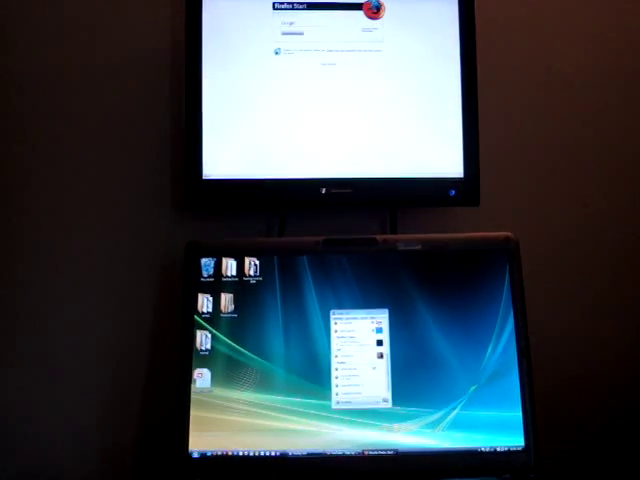
pyautogui.write('w')
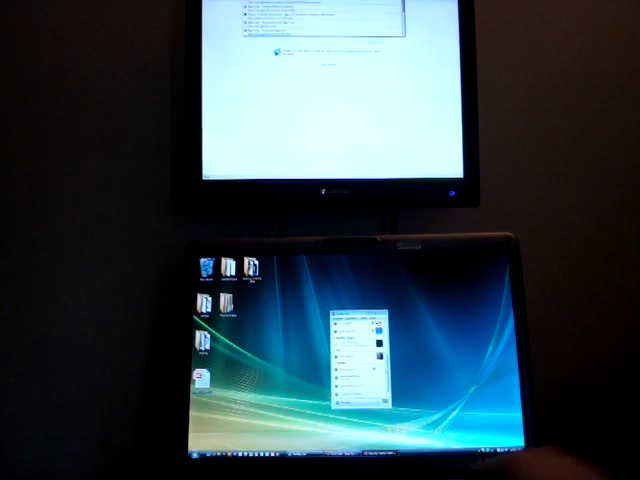
pyautogui.press('Return')
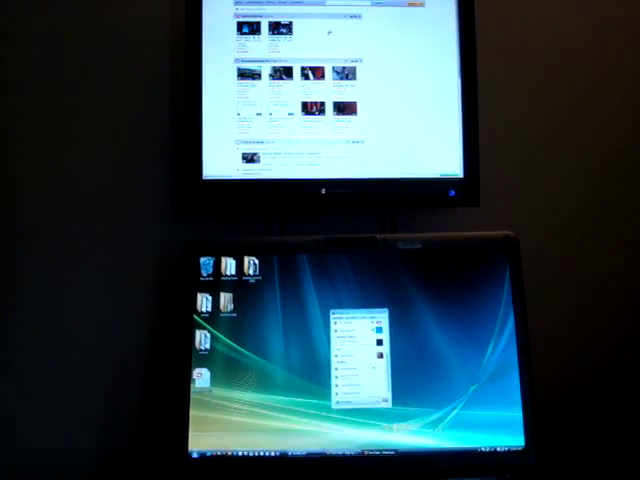
pyautogui.moveTo(355, 313); pyautogui.dragTo(478, 258)
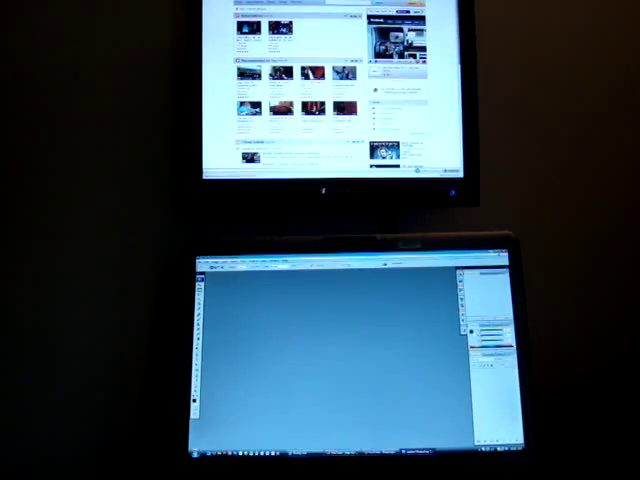
# Restore Photoshop, drag it toward the upper monitor, and dismiss its closing dialog
pyautogui.click(488, 262)
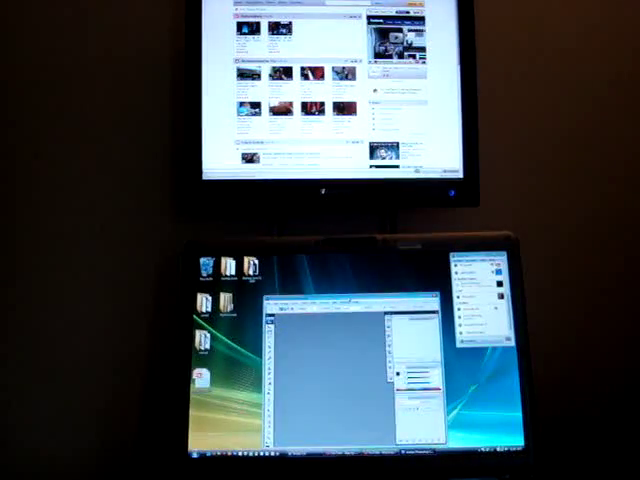
pyautogui.moveTo(340, 298)
pyautogui.mouseDown()
pyautogui.moveTo(405, 272)
pyautogui.moveTo(330, 255)
pyautogui.moveTo(340, 255)
pyautogui.mouseUp()
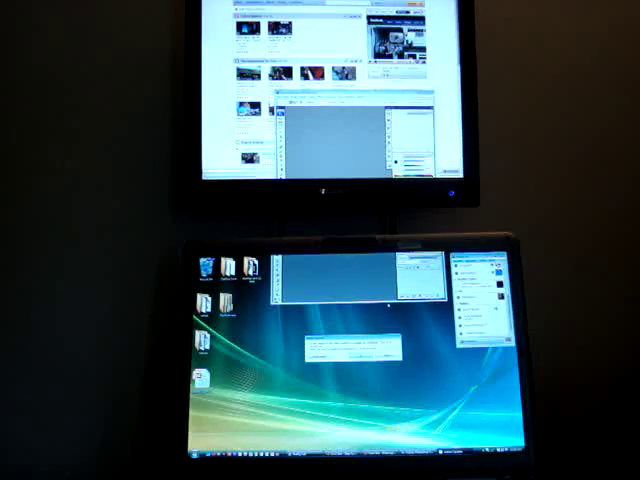
pyautogui.press('Return')
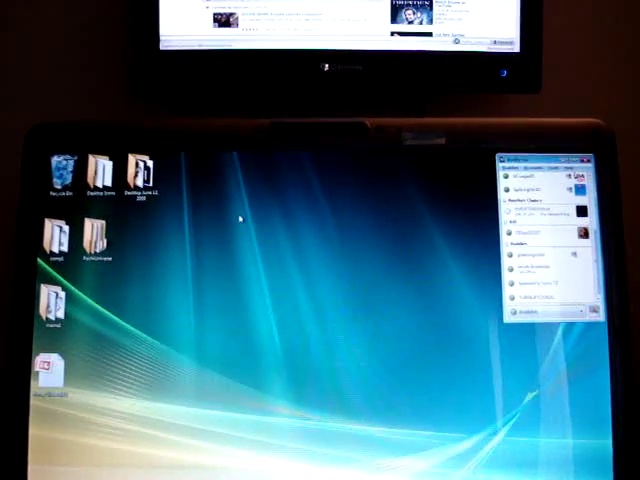
# Open Display Settings through the desktop's Personalize menu
pyautogui.rightClick(258, 220)
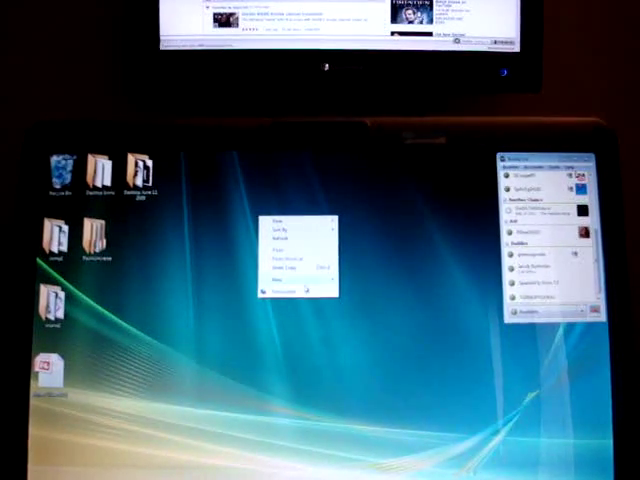
pyautogui.click(300, 291)
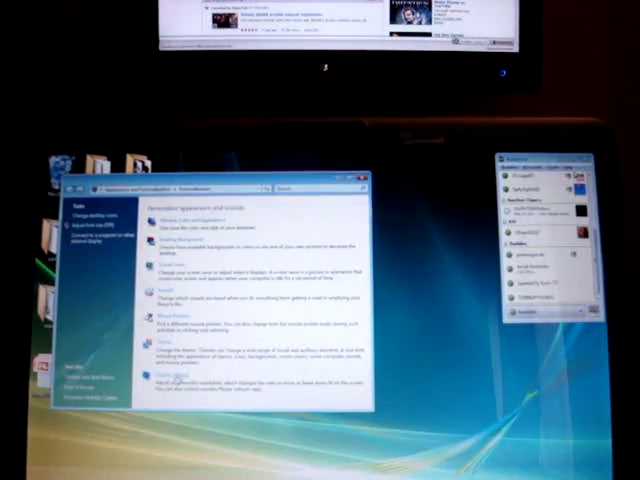
pyautogui.click(175, 380)
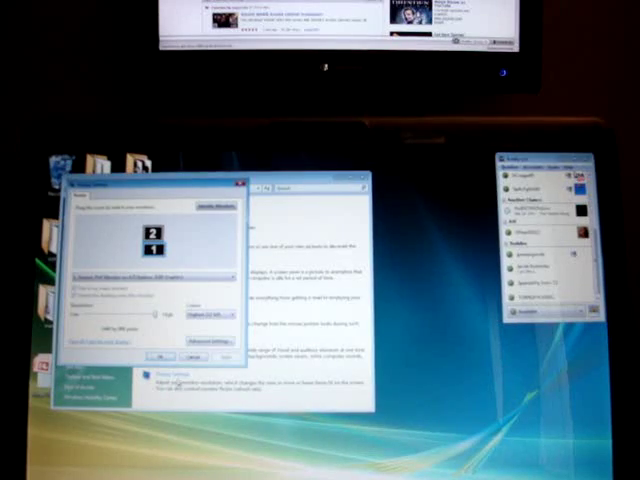
# Try monitor 2 beside monitor 1, then place it above monitor 1
pyautogui.moveTo(152, 233); pyautogui.dragTo(200, 245)
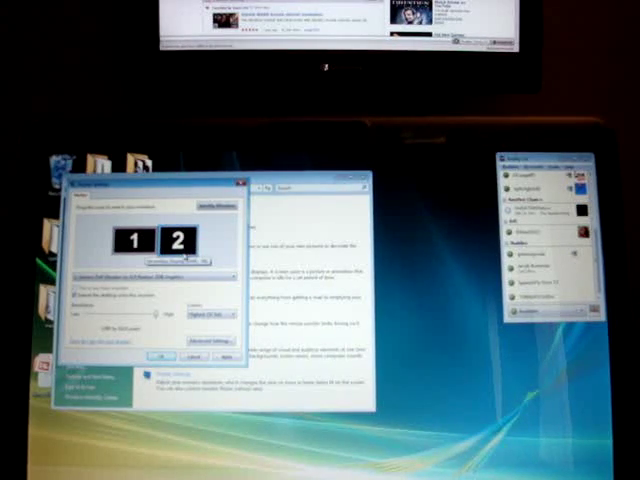
pyautogui.moveTo(178, 240); pyautogui.dragTo(112, 245)
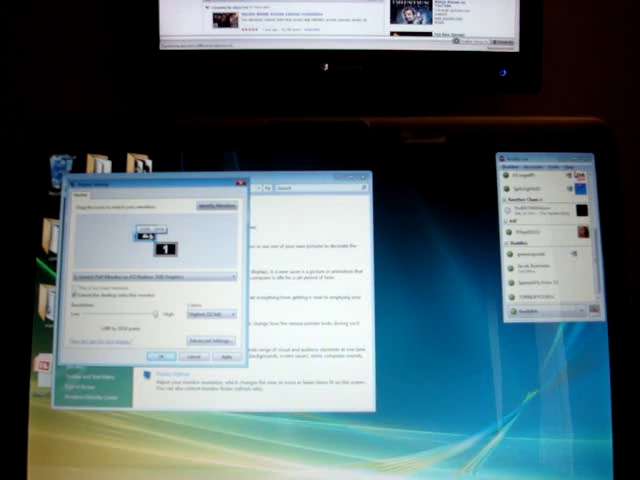
pyautogui.moveTo(205, 236); pyautogui.dragTo(222, 236)
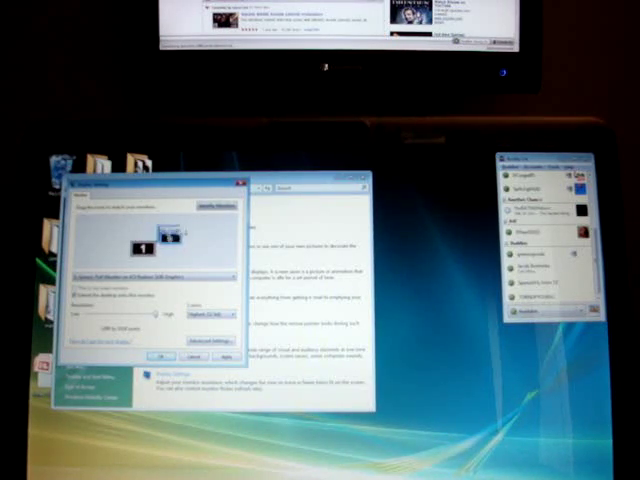
pyautogui.moveTo(178, 233); pyautogui.dragTo(172, 242)
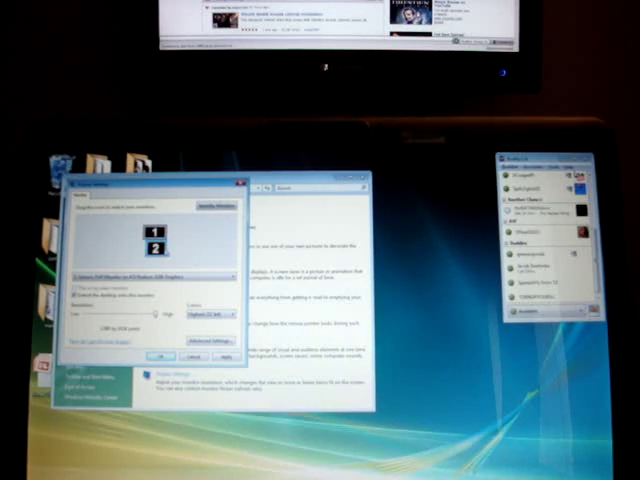
pyautogui.moveTo(156, 248); pyautogui.dragTo(164, 212)
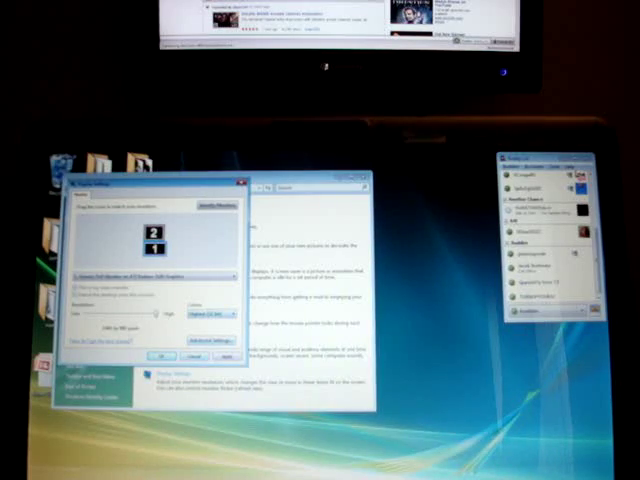
# Identify the monitors, then align monitor 2 flush above monitor 1
pyautogui.click(226, 207)
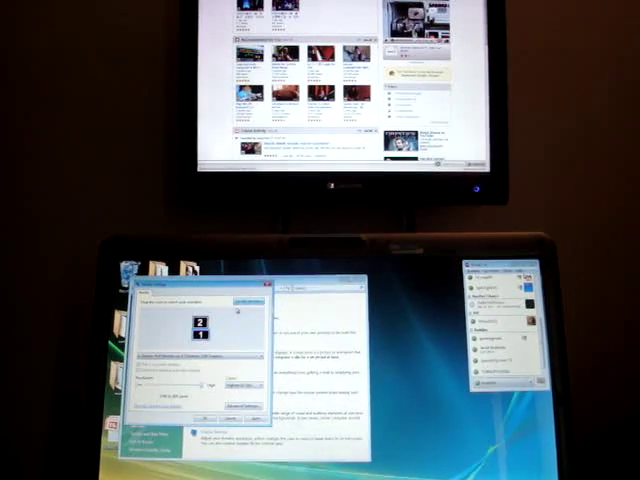
pyautogui.click(248, 302)
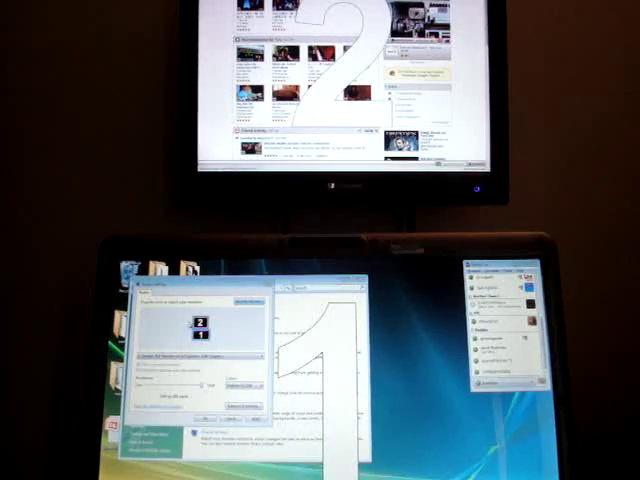
pyautogui.click(248, 302)
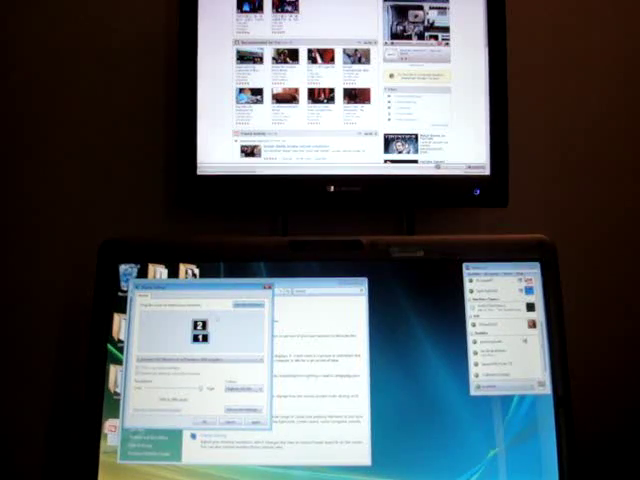
pyautogui.moveTo(200, 288)
pyautogui.mouseDown()
pyautogui.moveTo(380, 50)
pyautogui.moveTo(250, 276)
pyautogui.mouseUp()
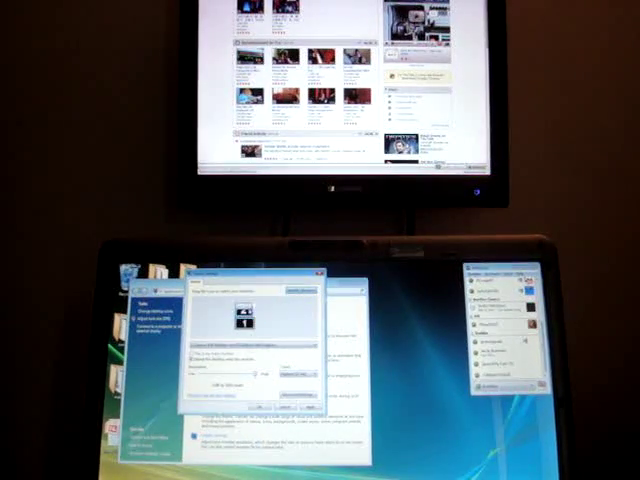
pyautogui.moveTo(258, 322); pyautogui.dragTo(252, 312)
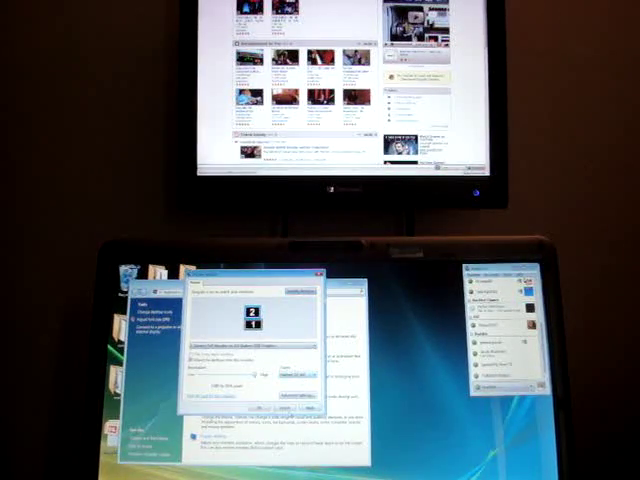
# Apply the layout, close Personalization, and test moving the small window across the screens
pyautogui.click(297, 408)
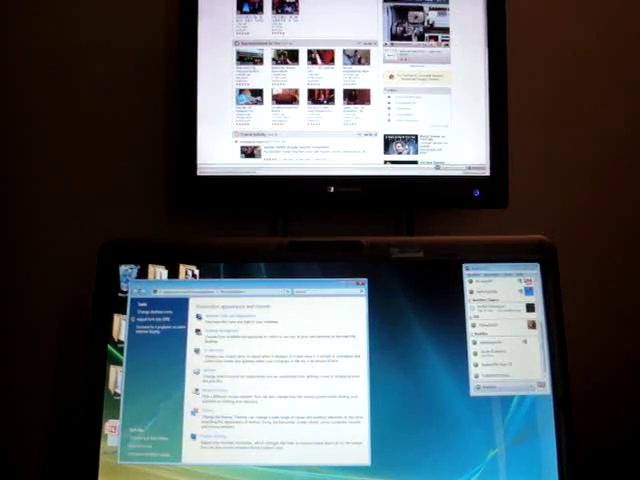
pyautogui.click(360, 286)
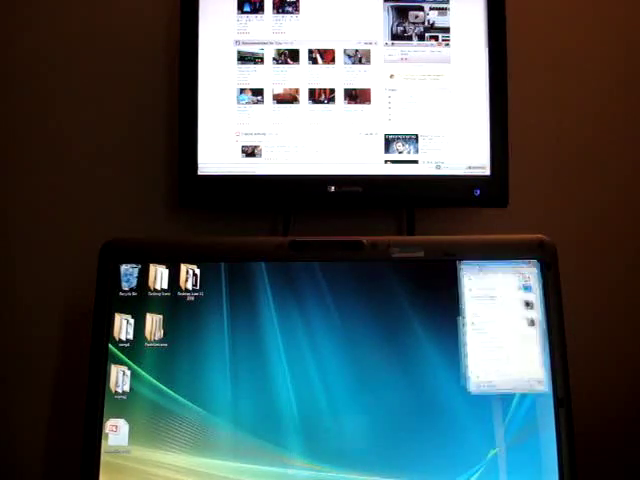
pyautogui.moveTo(500, 268)
pyautogui.mouseDown()
pyautogui.moveTo(418, 280)
pyautogui.moveTo(500, 268)
pyautogui.mouseUp()
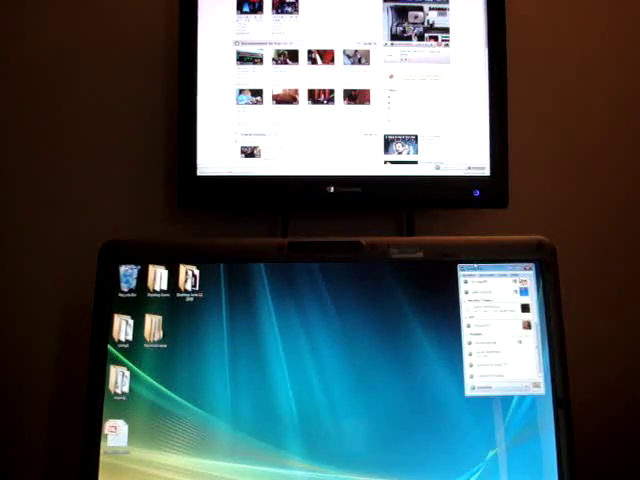